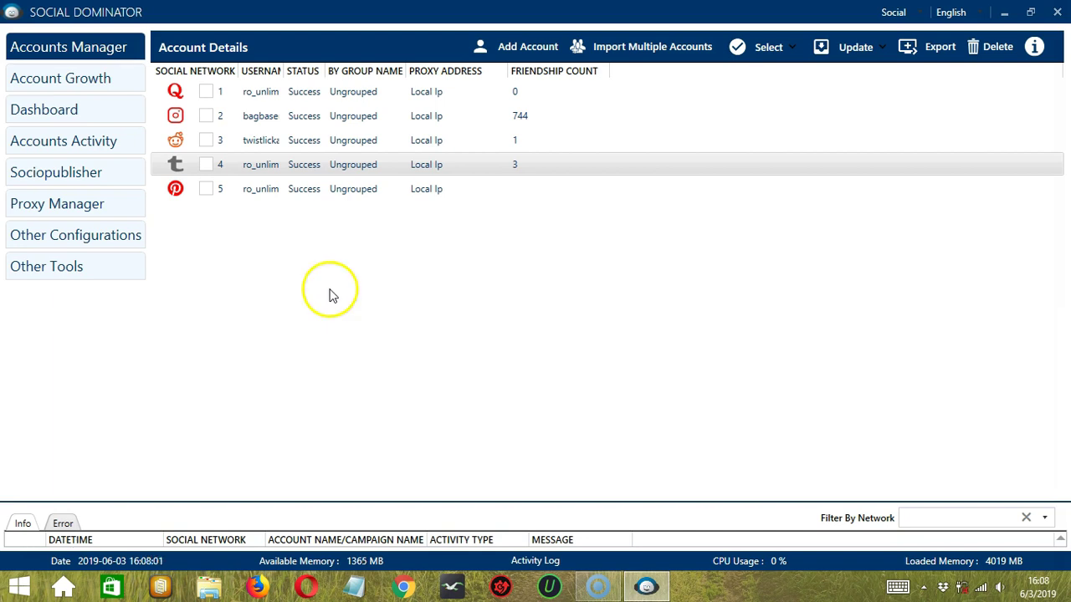
# - Go to the Tumblr account's tools and show its Private Blacklist Users tab
pyautogui.rightClick(260, 167)
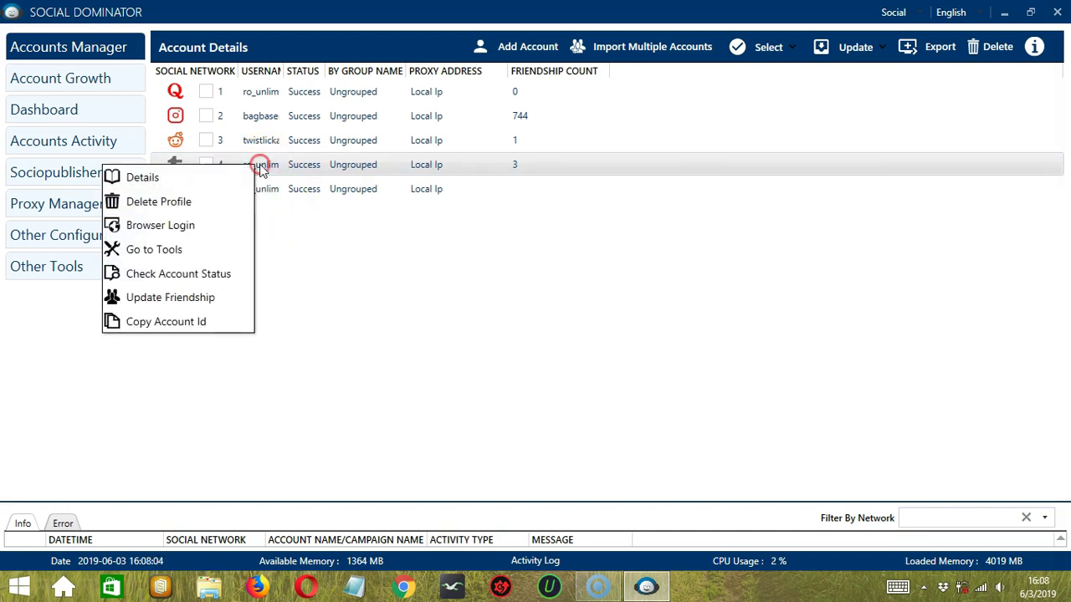
pyautogui.click(194, 259)
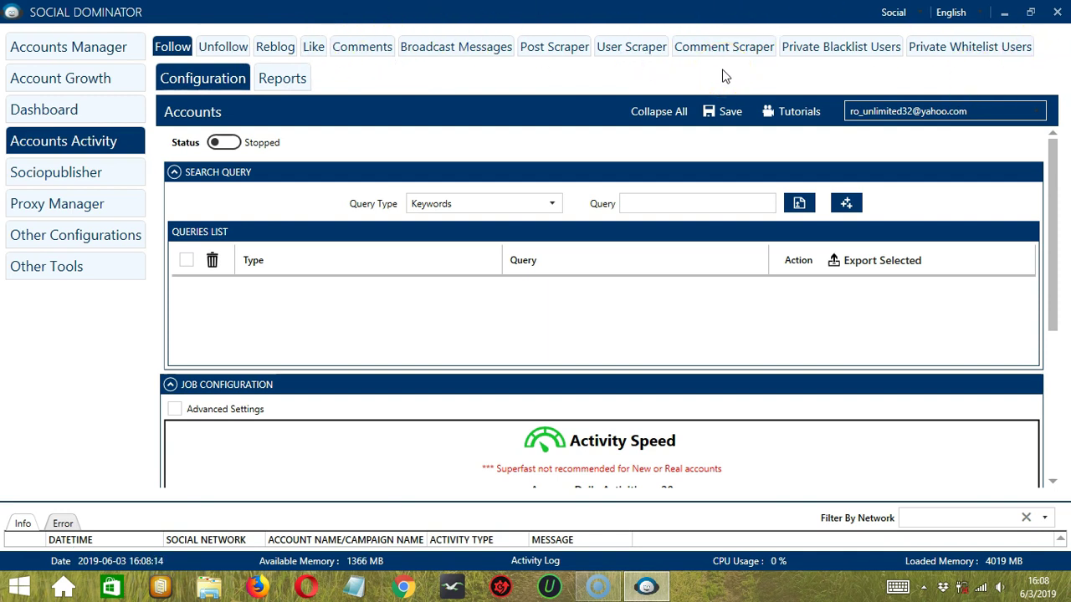
pyautogui.click(801, 48)
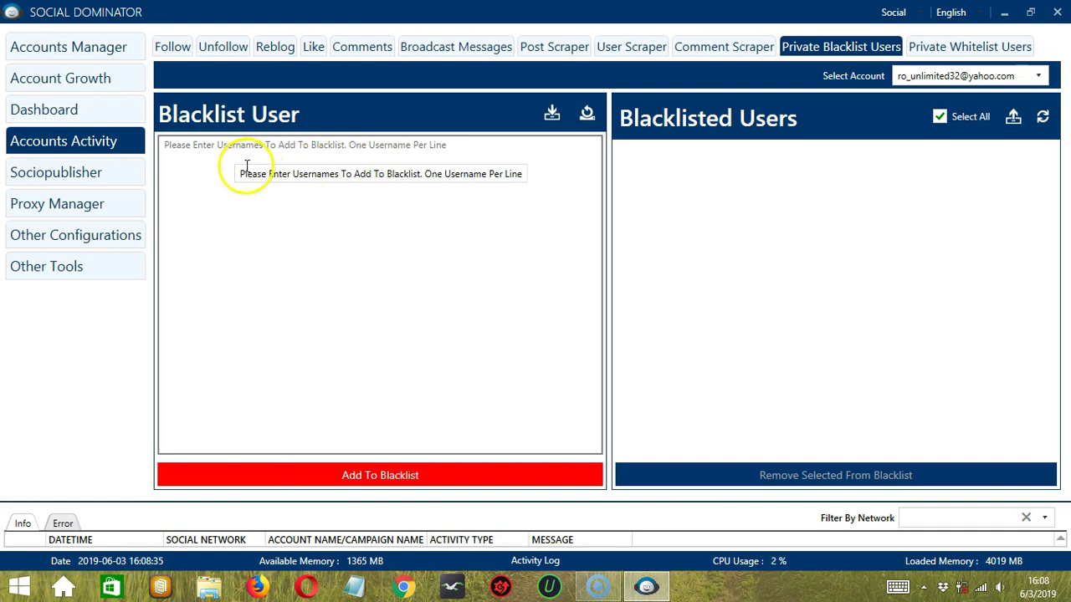
# - Type the usernames 'one' and 'two' on separate lines in the Blacklist User box
pyautogui.click(210, 164)
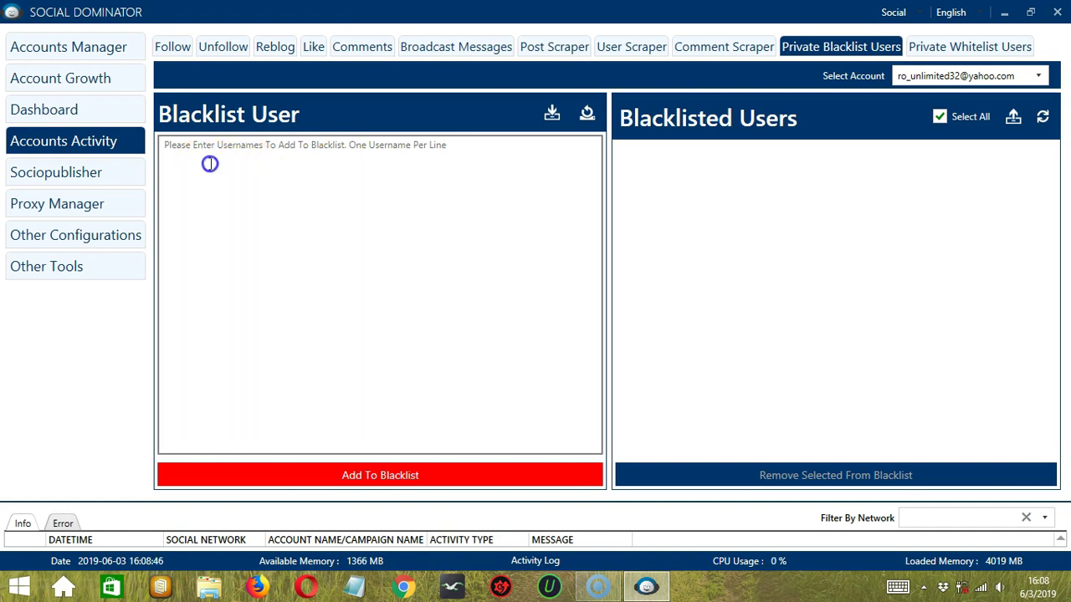
pyautogui.click(210, 164)
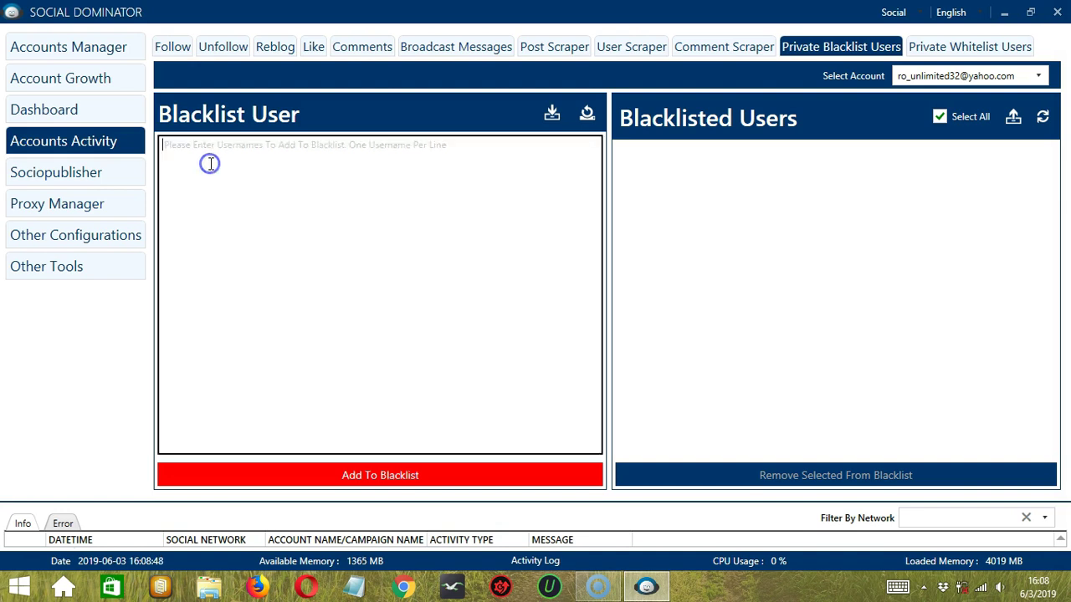
pyautogui.write('o')
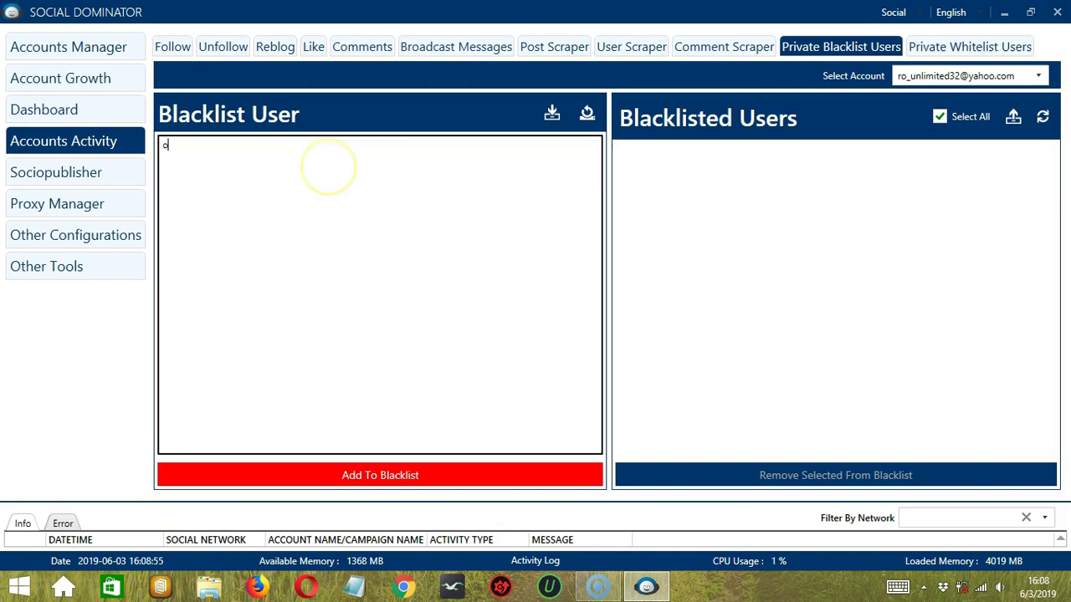
pyautogui.write('ne')
pyautogui.write('wo')
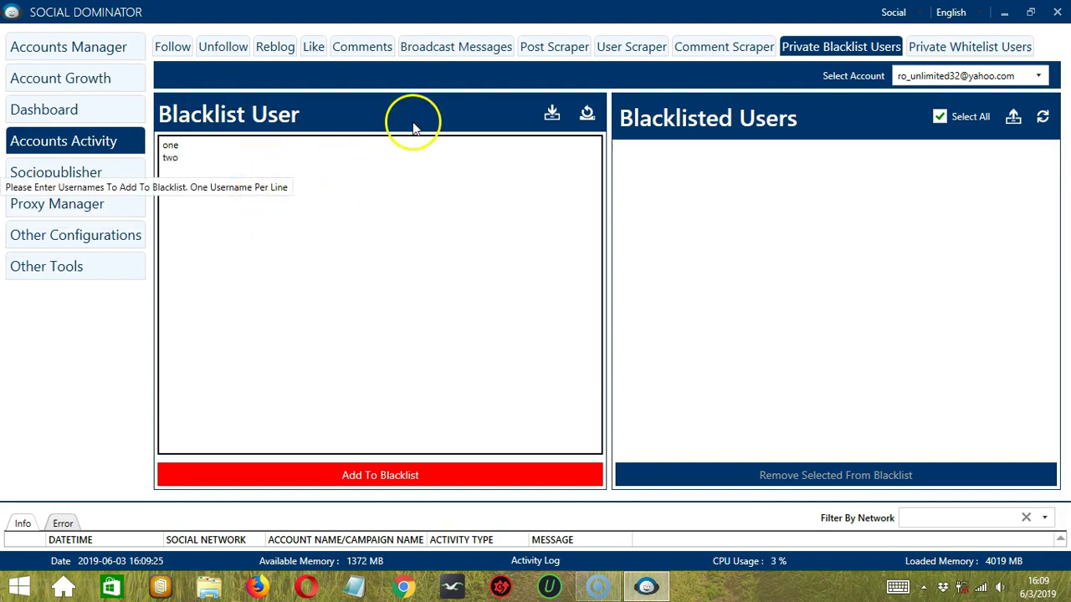
# - Try importing usernames from 'import single.txt' on the Desktop
pyautogui.click(551, 113)
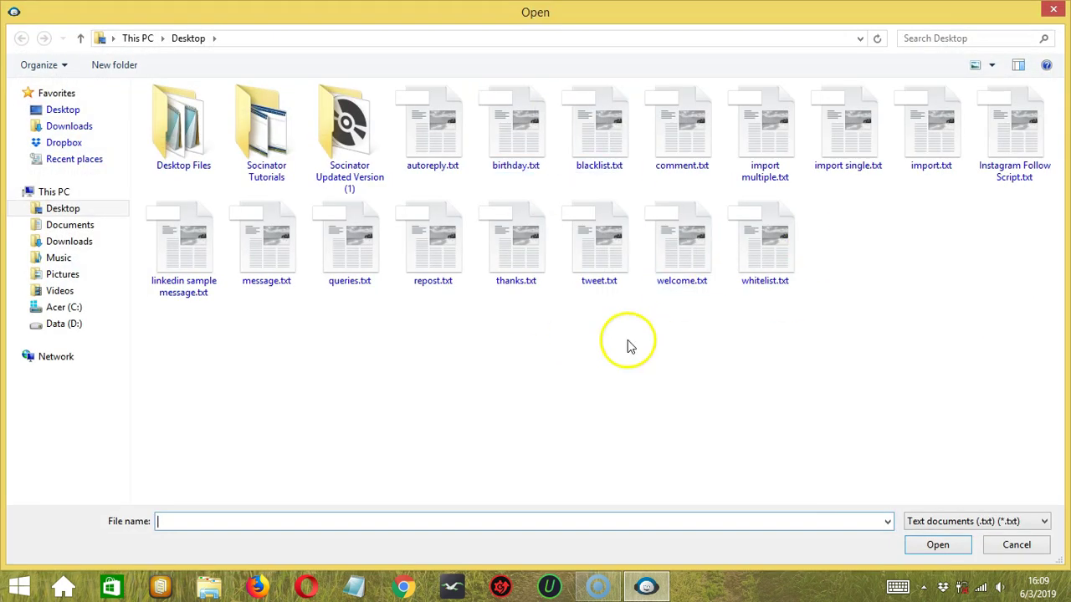
pyautogui.click(824, 141)
pyautogui.click(937, 544)
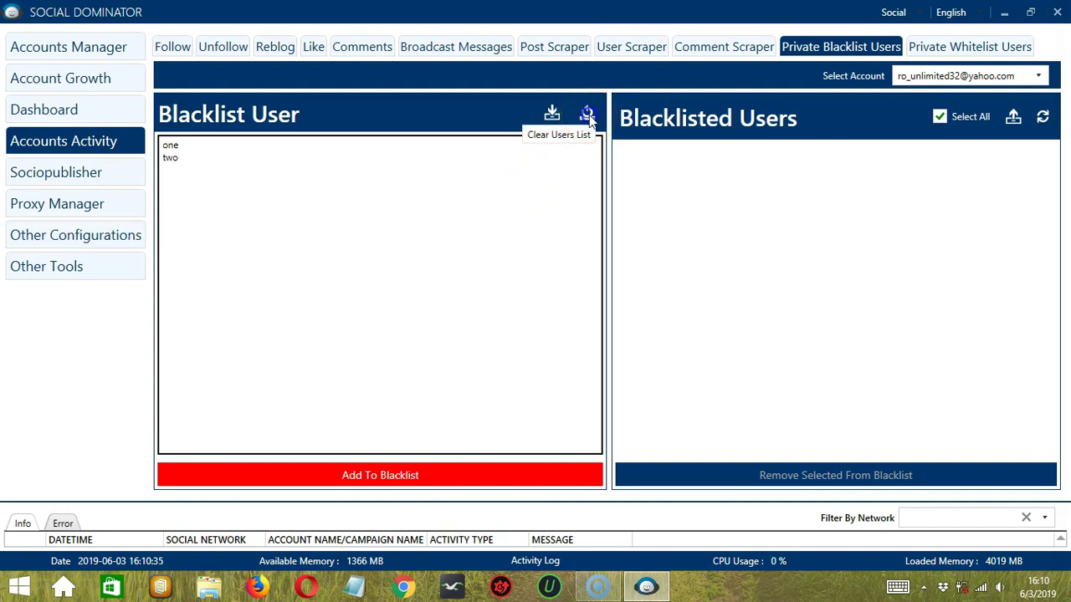
# - Clear the entry box, re-enter 'one' and 'two', and add them to the blacklist
pyautogui.click(589, 114)
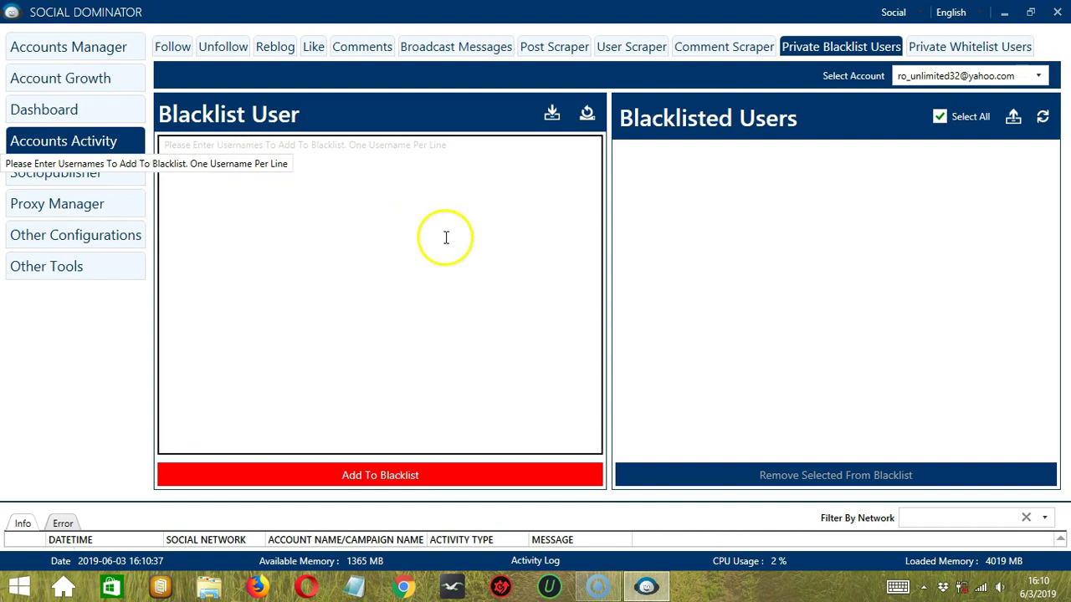
pyautogui.write('one')
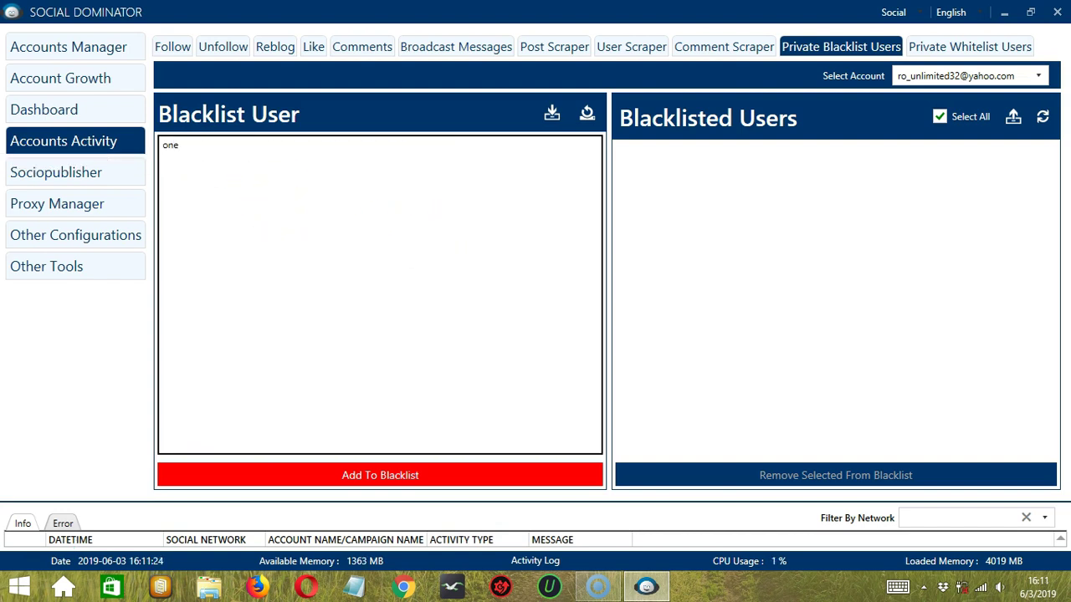
pyautogui.press('Return')
pyautogui.write('wo')
pyautogui.click(311, 476)
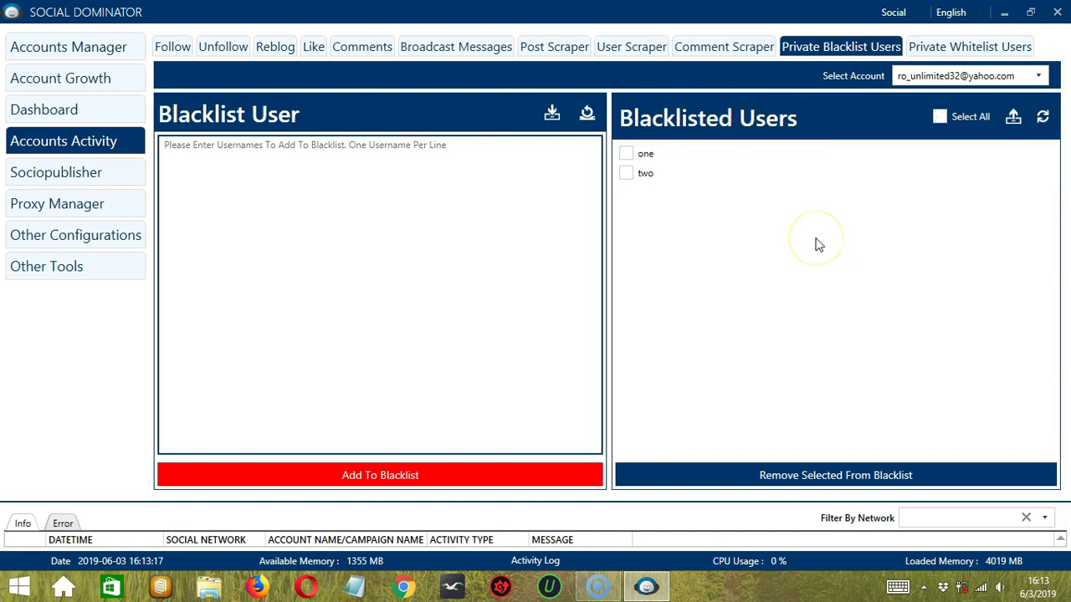
# - Refresh the blacklisted users list and check both 'one' and 'two' via Select All
pyautogui.click(1044, 118)
pyautogui.click(808, 262)
pyautogui.click(626, 153)
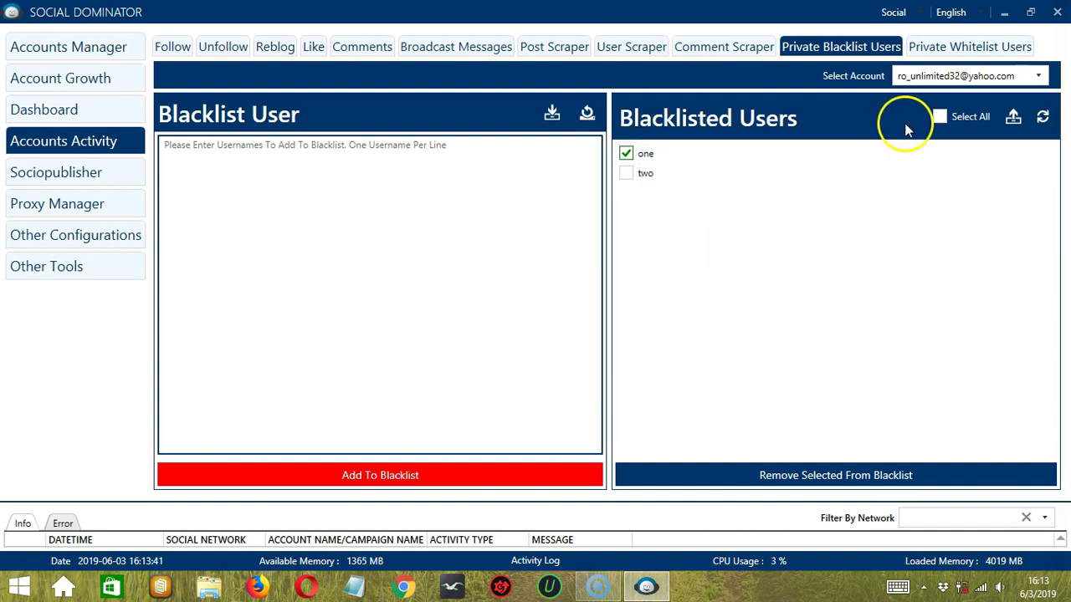
pyautogui.click(942, 118)
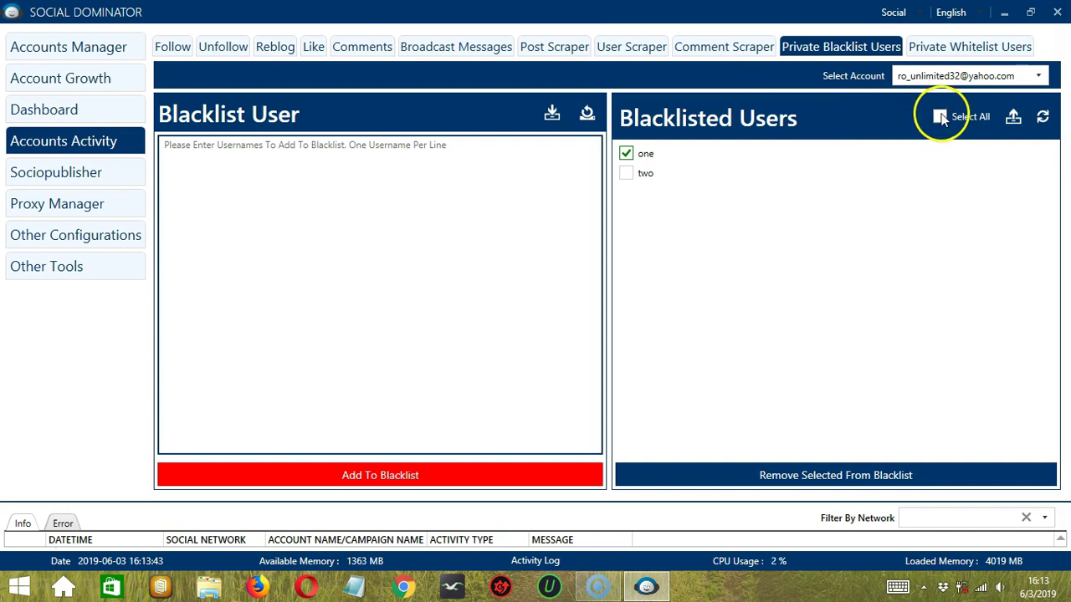
pyautogui.click(659, 156)
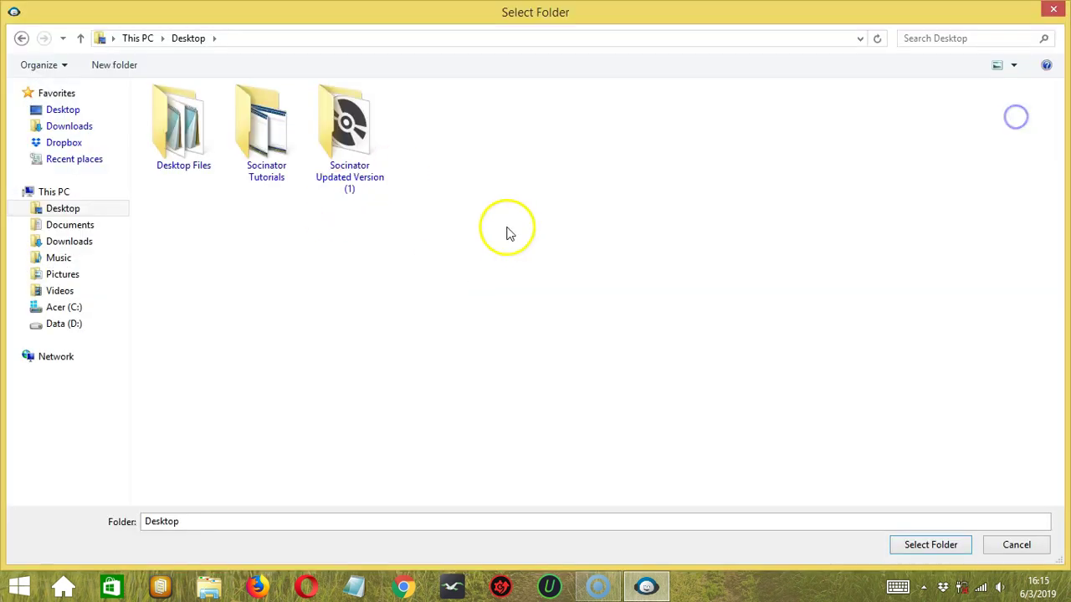
# - Export the checked blacklist to a Social_BlackList CSV file on the Desktop
pyautogui.click(366, 195)
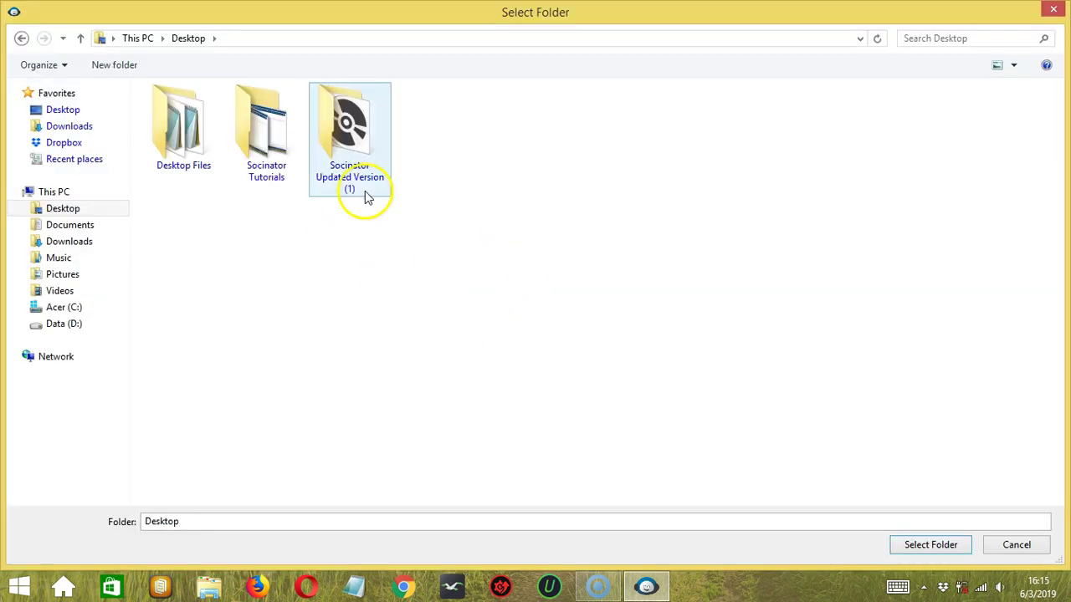
pyautogui.click(469, 287)
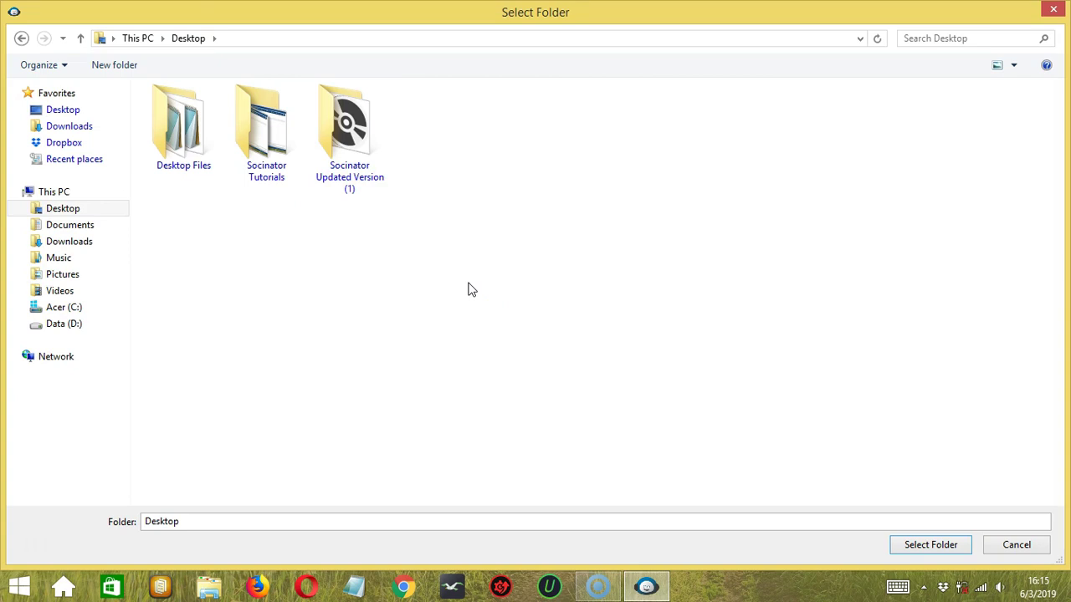
pyautogui.click(932, 545)
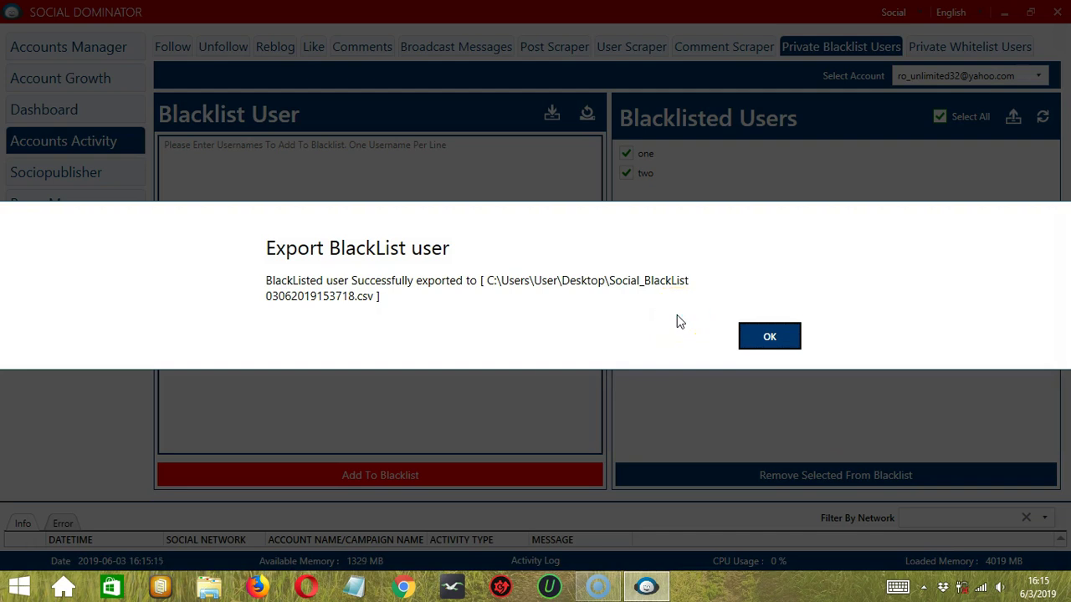
pyautogui.click(765, 336)
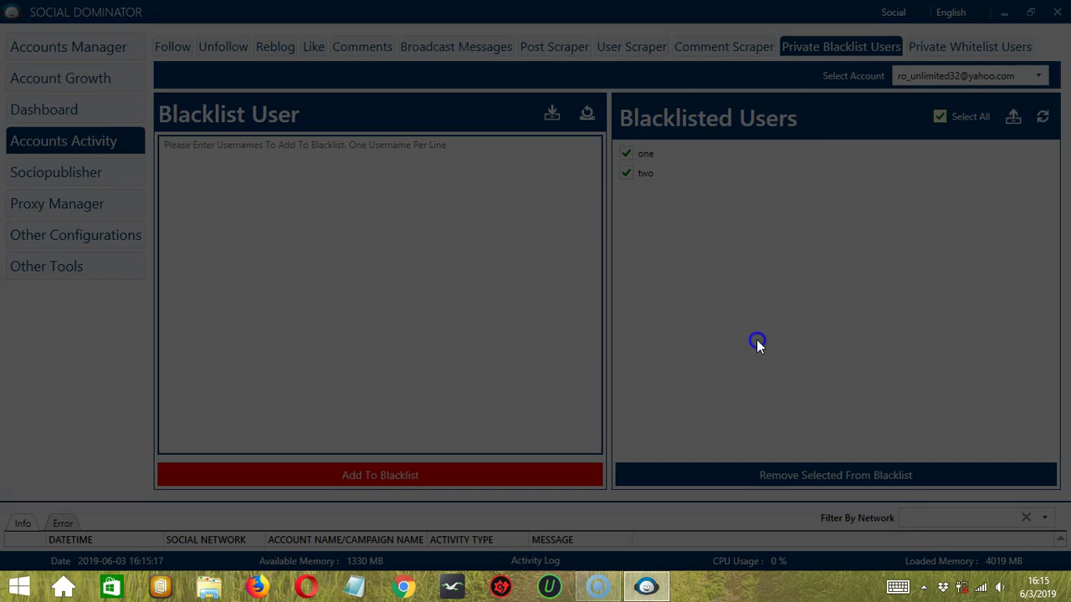
# - Remove the checked users 'one' and 'two' from the private blacklist
pyautogui.click(826, 273)
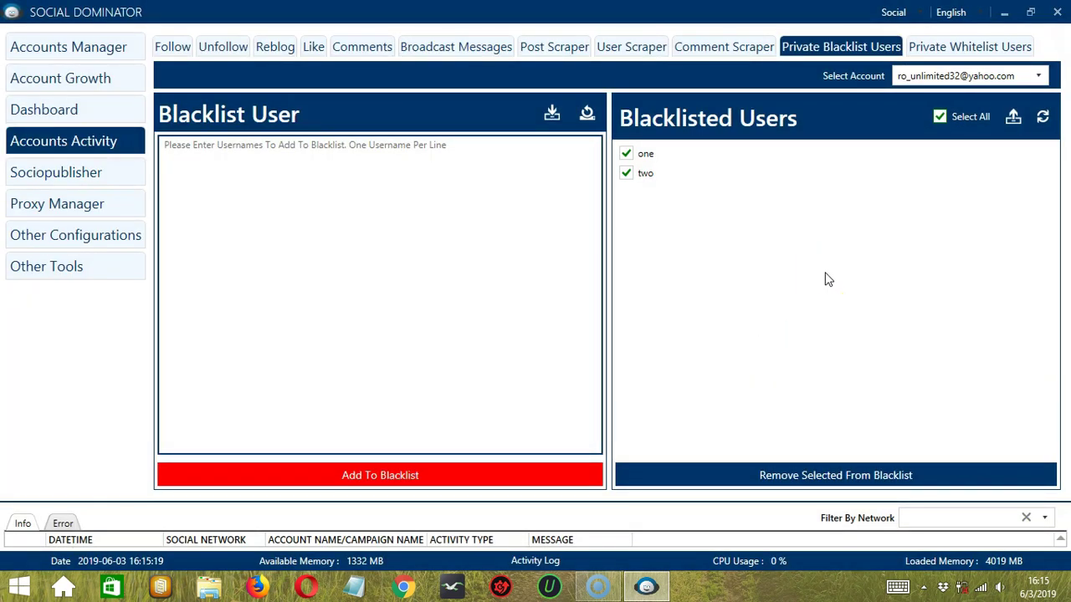
pyautogui.click(807, 299)
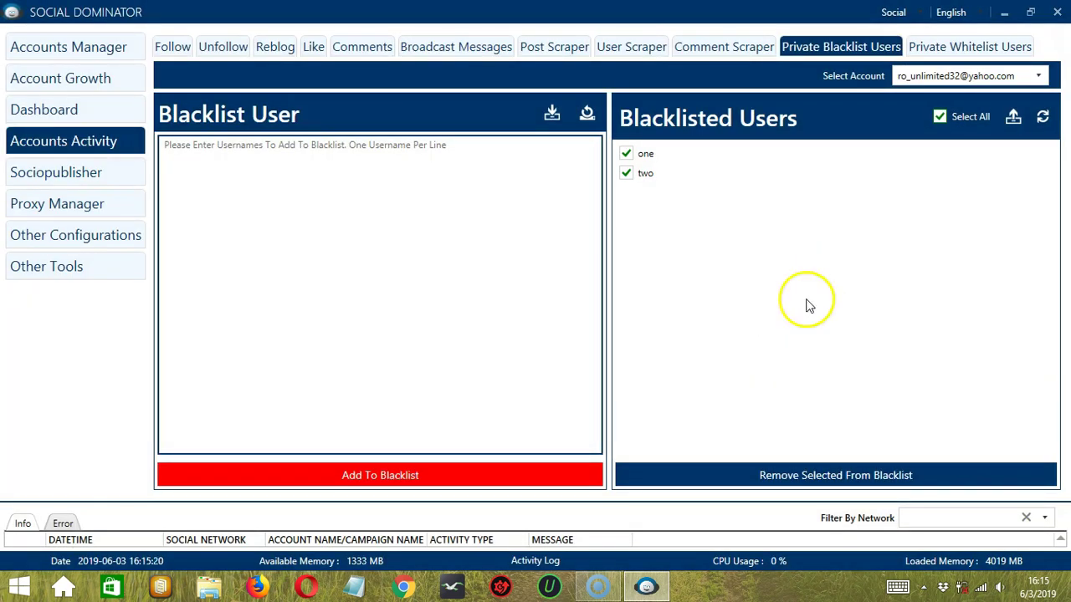
pyautogui.click(724, 476)
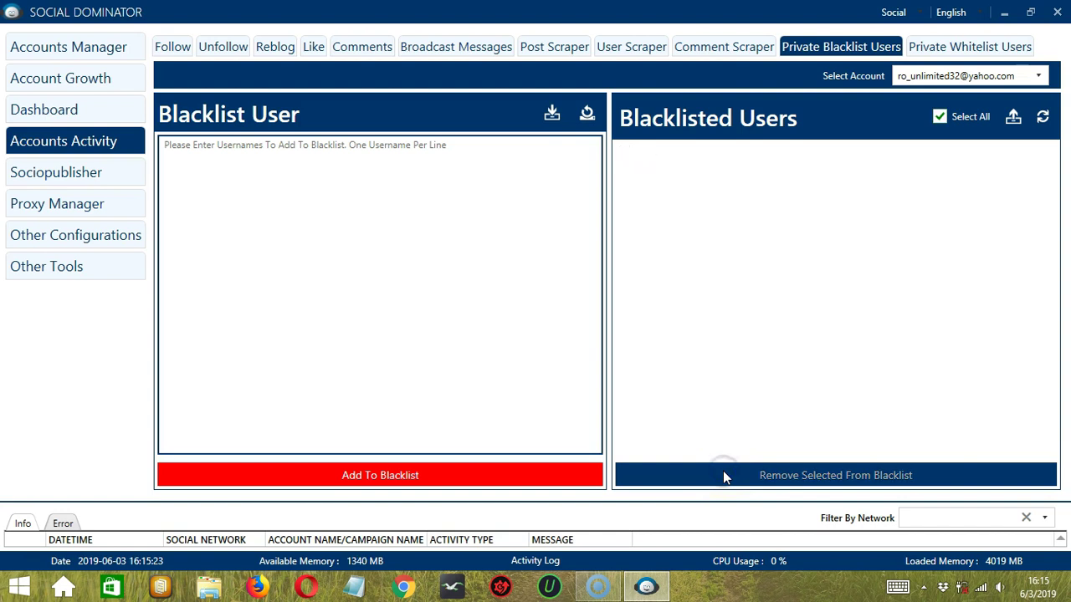
pyautogui.click(720, 216)
# - Switch the network to Tumblr and show its Settings blacklisted users page
pyautogui.click(920, 11)
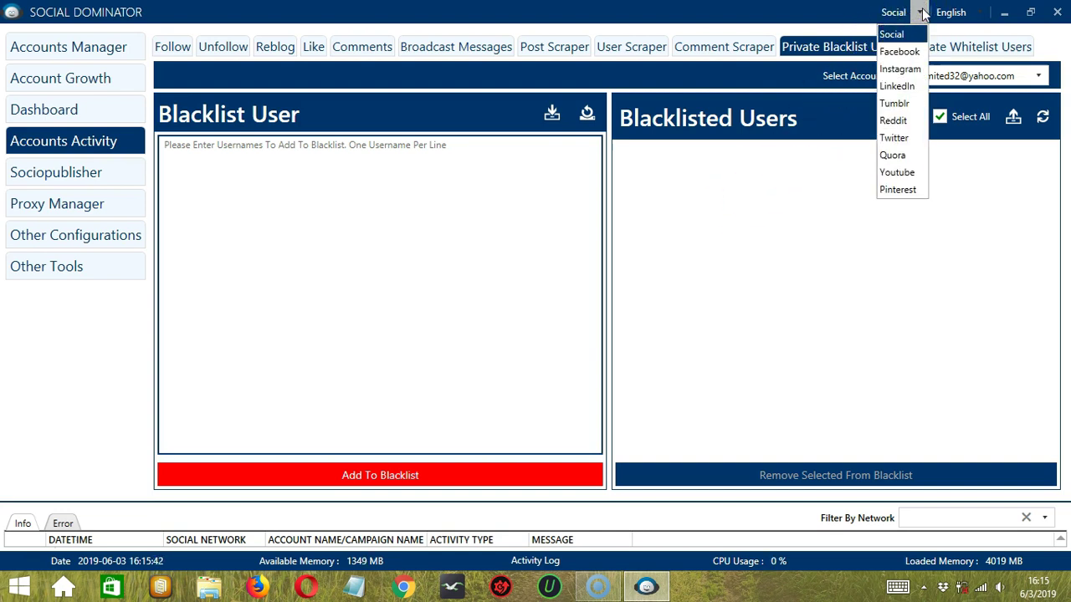
pyautogui.click(896, 103)
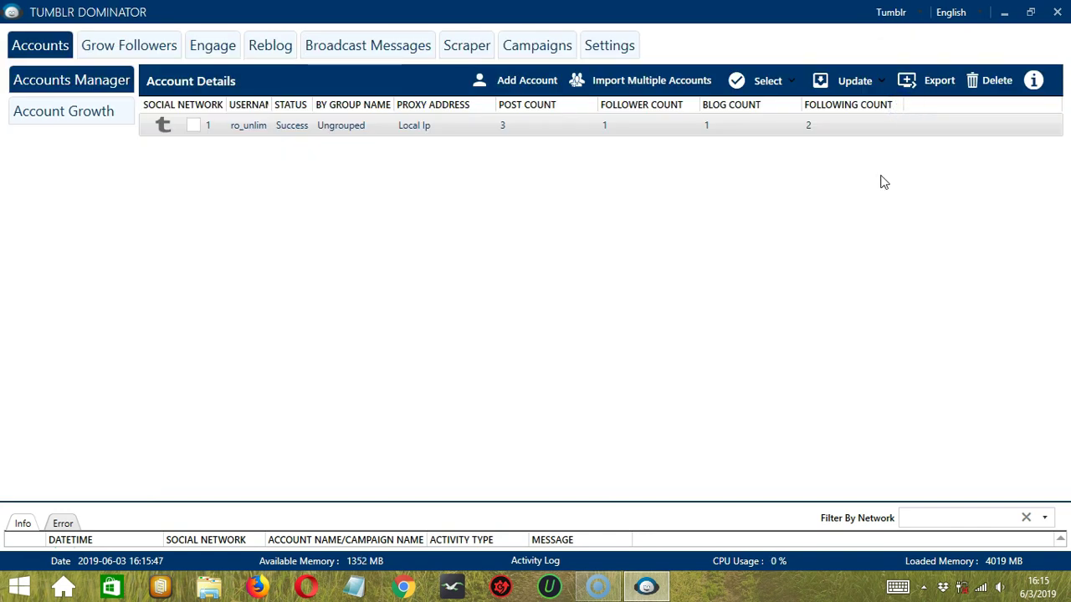
pyautogui.click(606, 43)
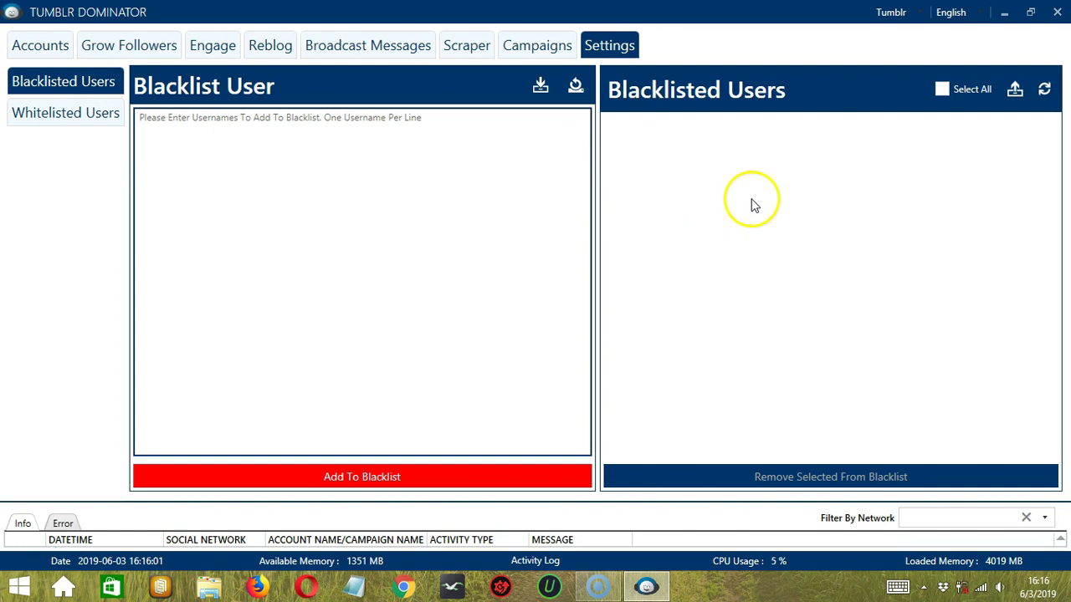
# - Enter usernames 'one' and 'two' in Tumblr Dominator and add them to the blacklist
pyautogui.click(348, 152)
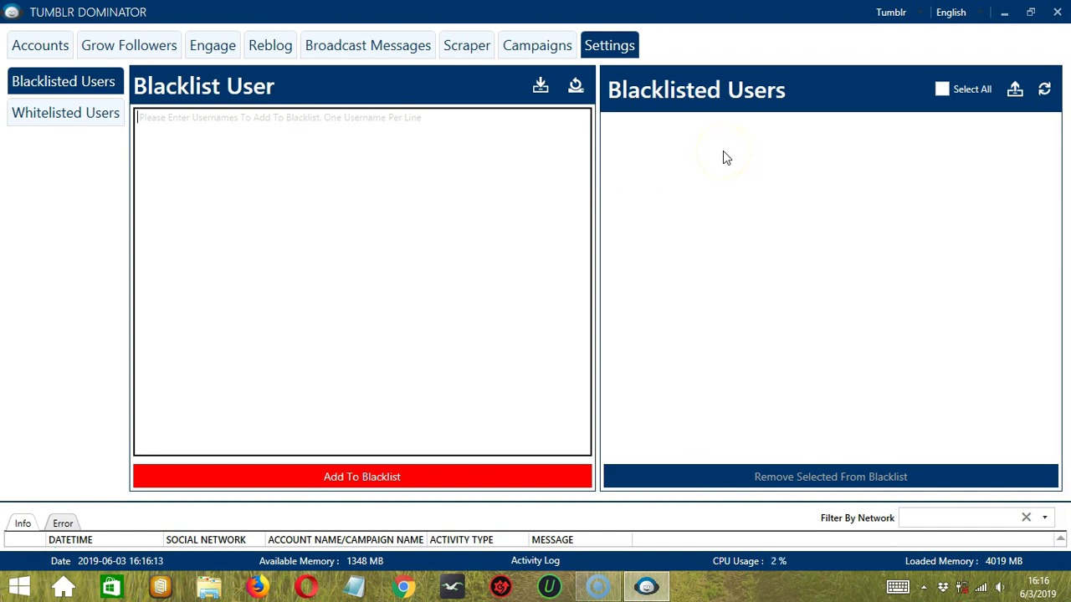
pyautogui.click(295, 132)
pyautogui.write('a')
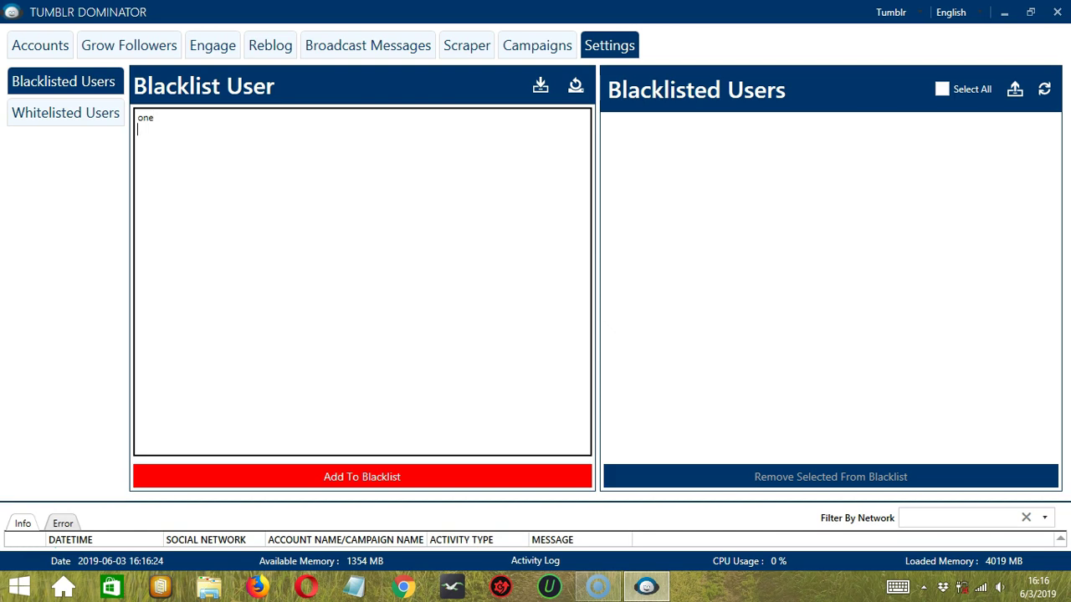
pyautogui.write('wo')
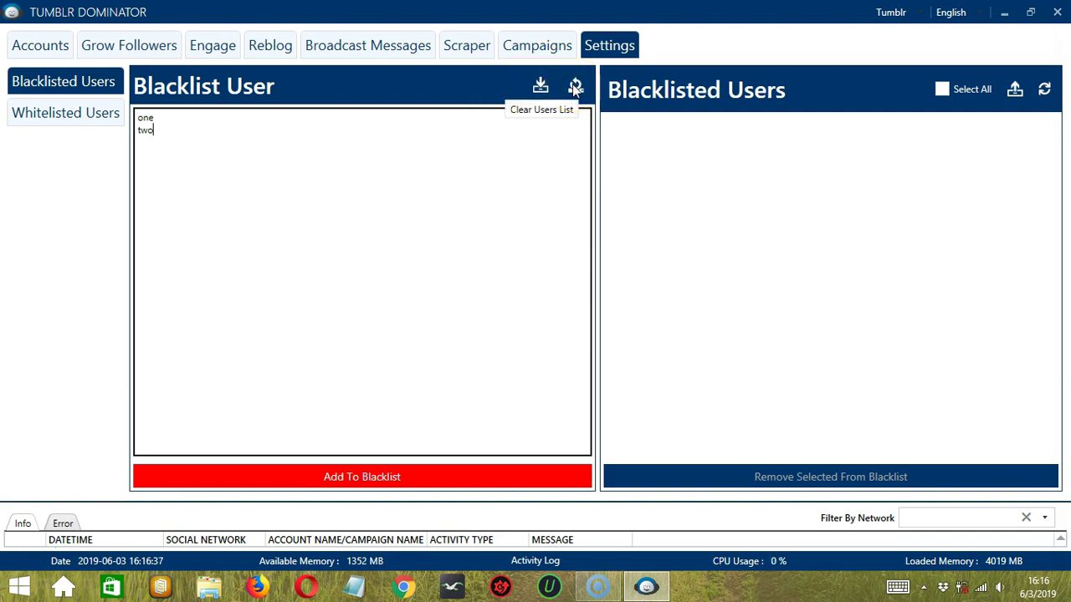
pyautogui.click(294, 478)
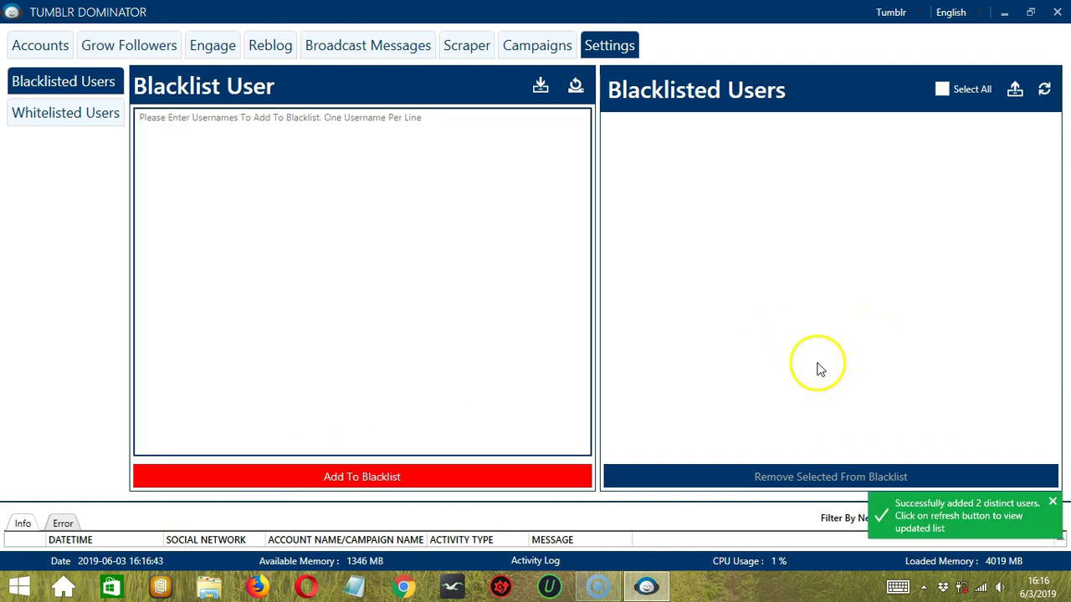
# - Refresh the list, select all blacklisted users, and remove 'one' and 'two'
pyautogui.click(1046, 89)
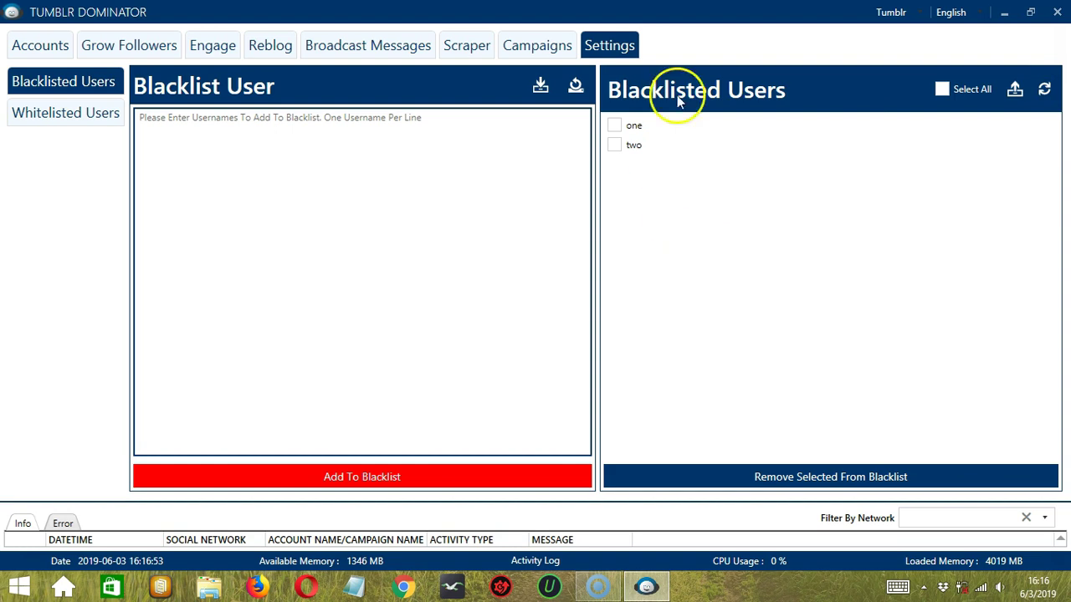
pyautogui.click(651, 124)
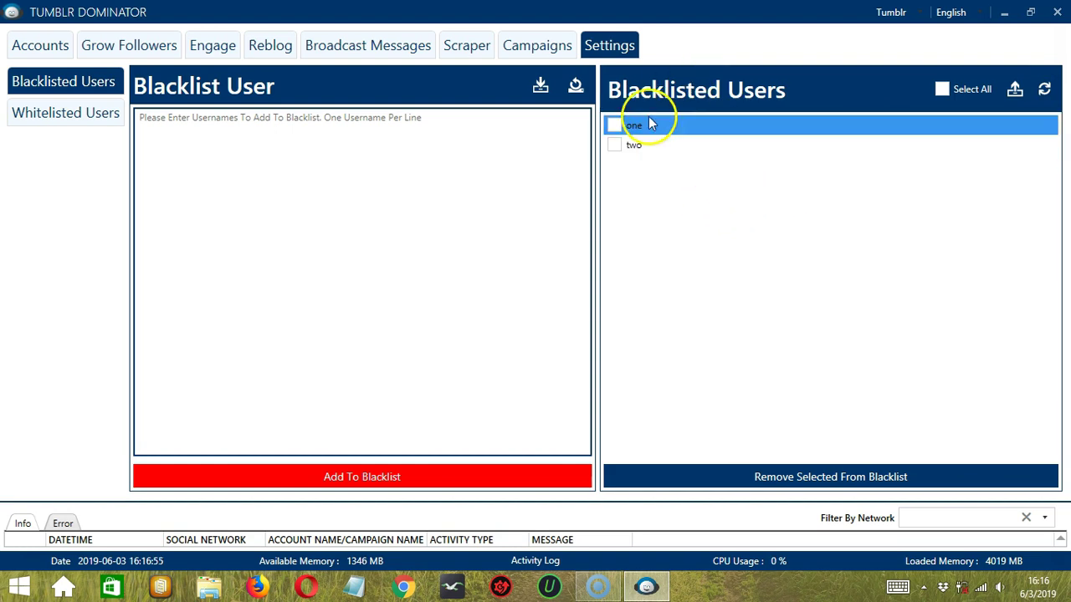
pyautogui.click(942, 90)
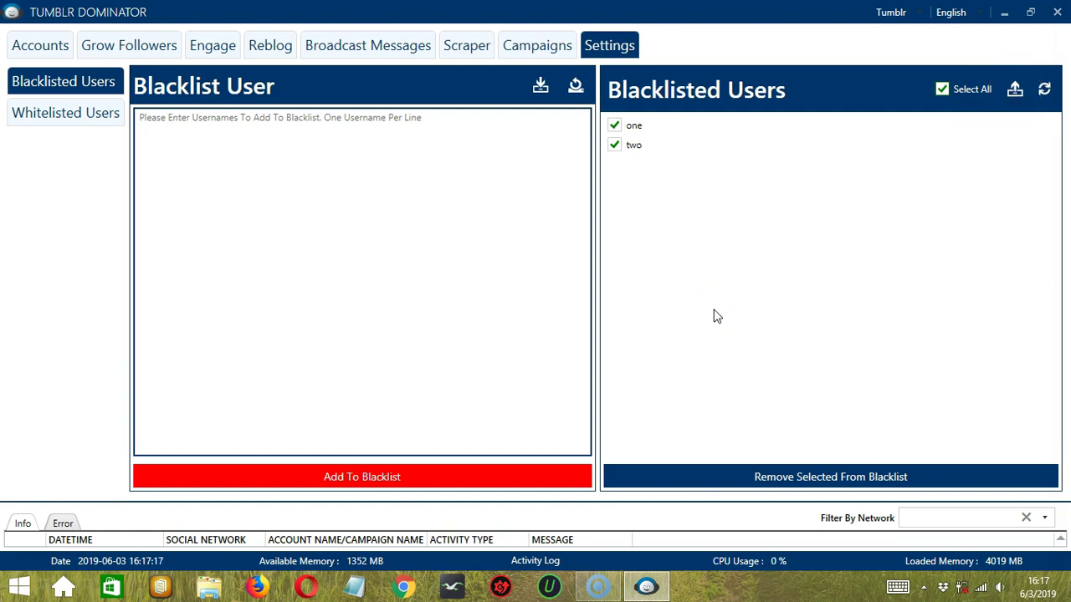
pyautogui.click(713, 472)
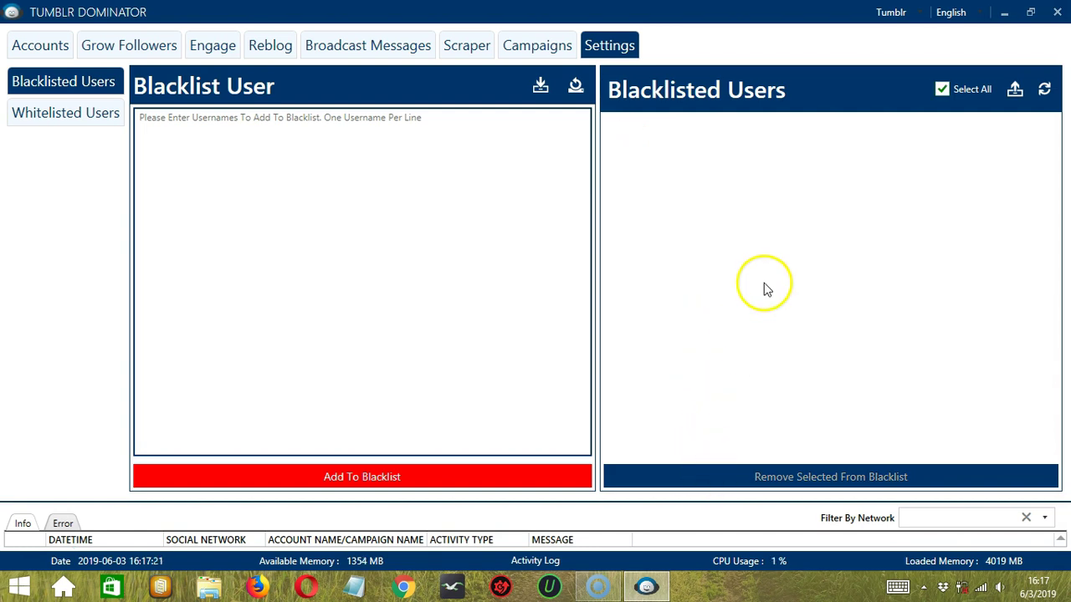